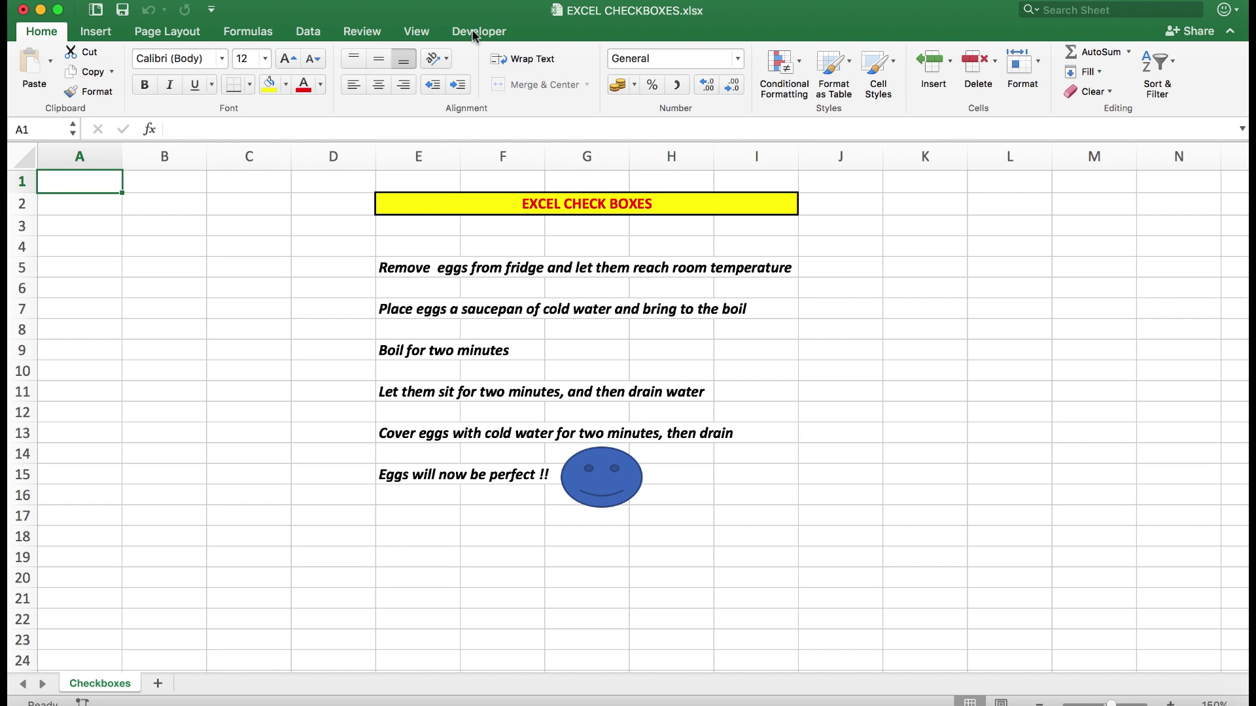
# Insert a form-control check box in cell D5 and align it with the first egg instruction
pyautogui.click(472, 31)
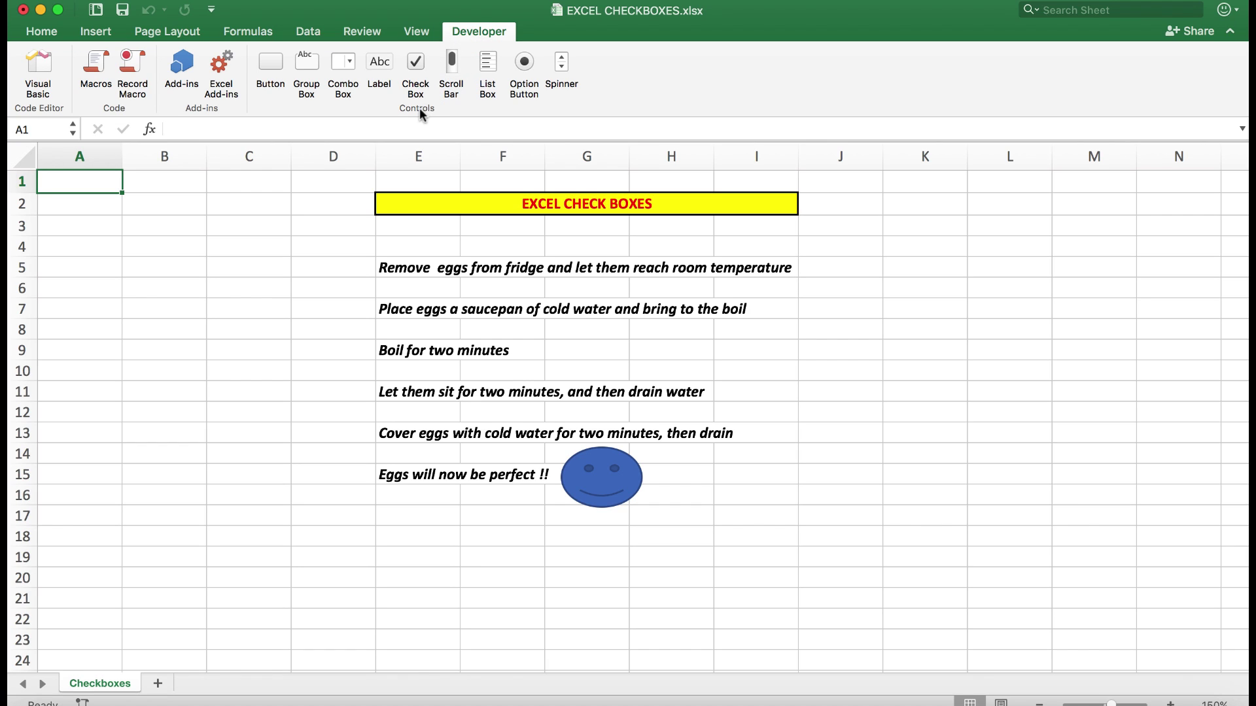
pyautogui.click(416, 62)
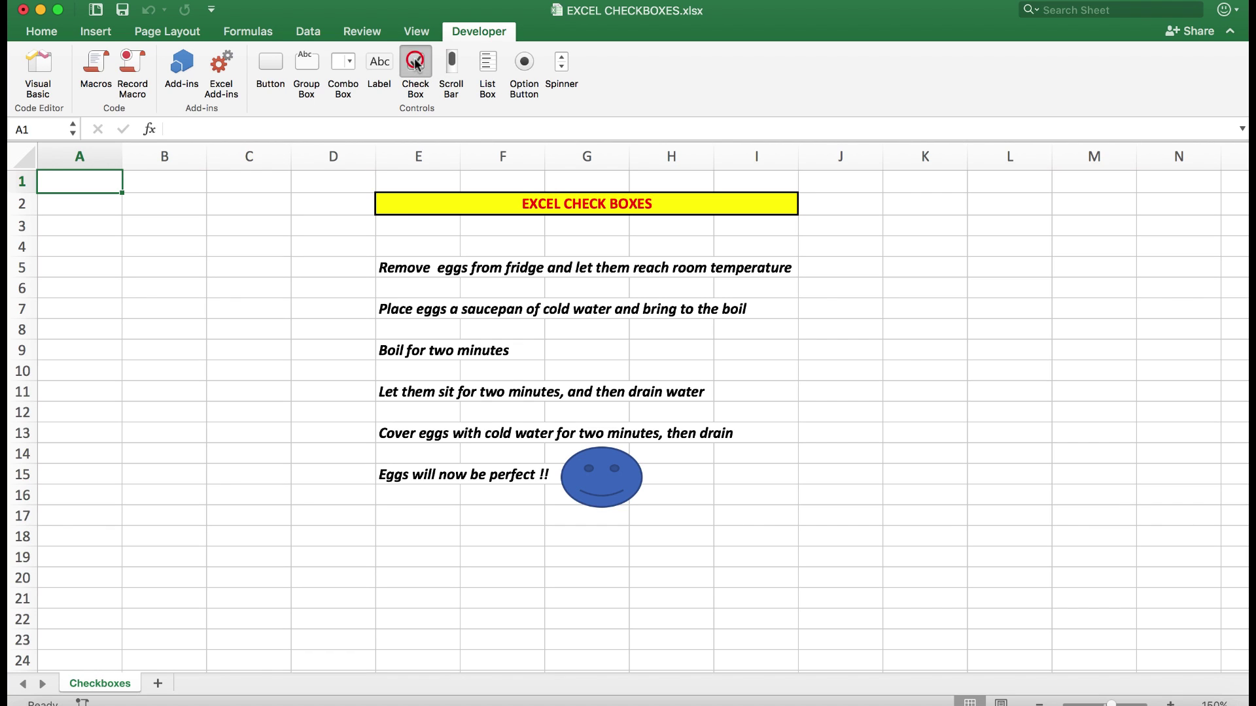
pyautogui.click(416, 63)
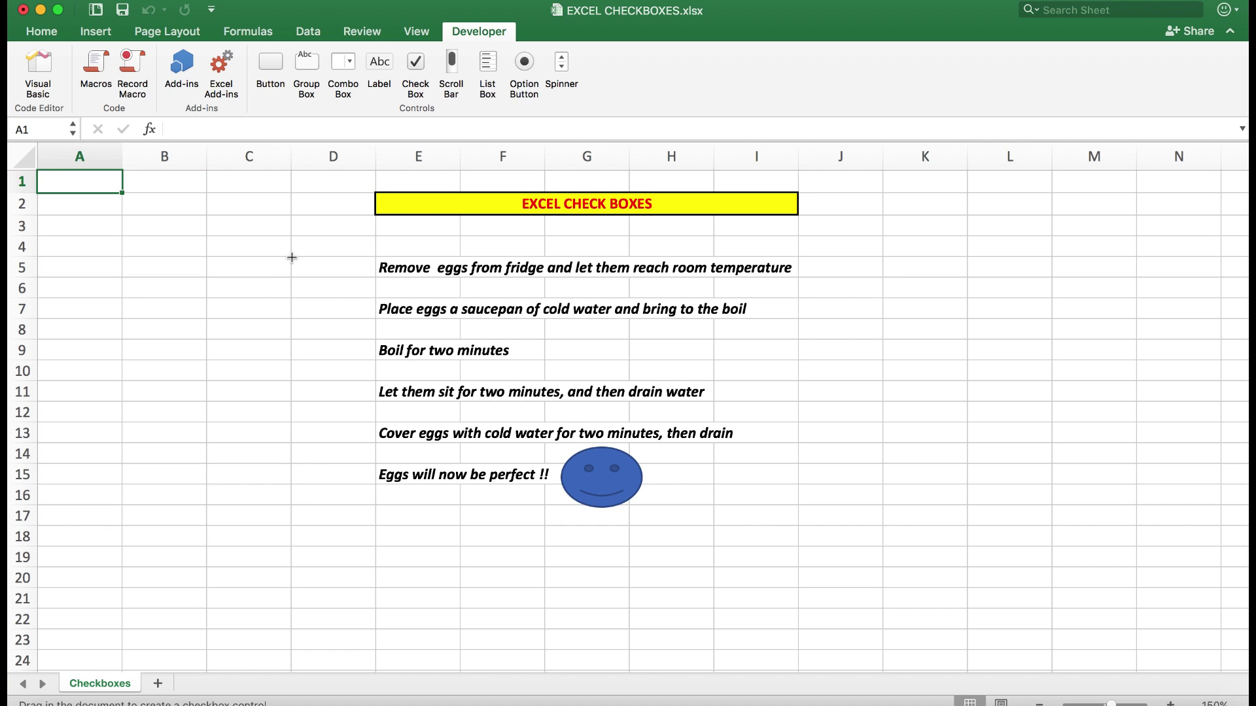
pyautogui.moveTo(291, 257); pyautogui.dragTo(378, 259)
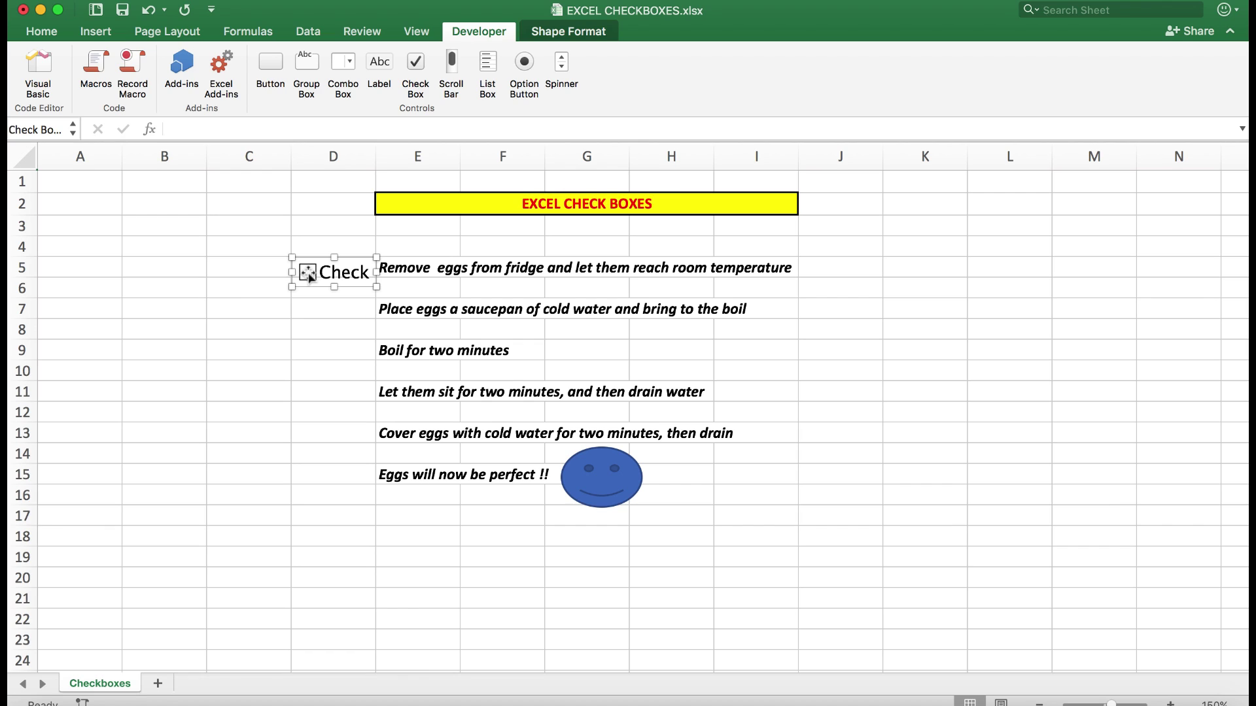
pyautogui.moveTo(311, 277); pyautogui.dragTo(317, 273)
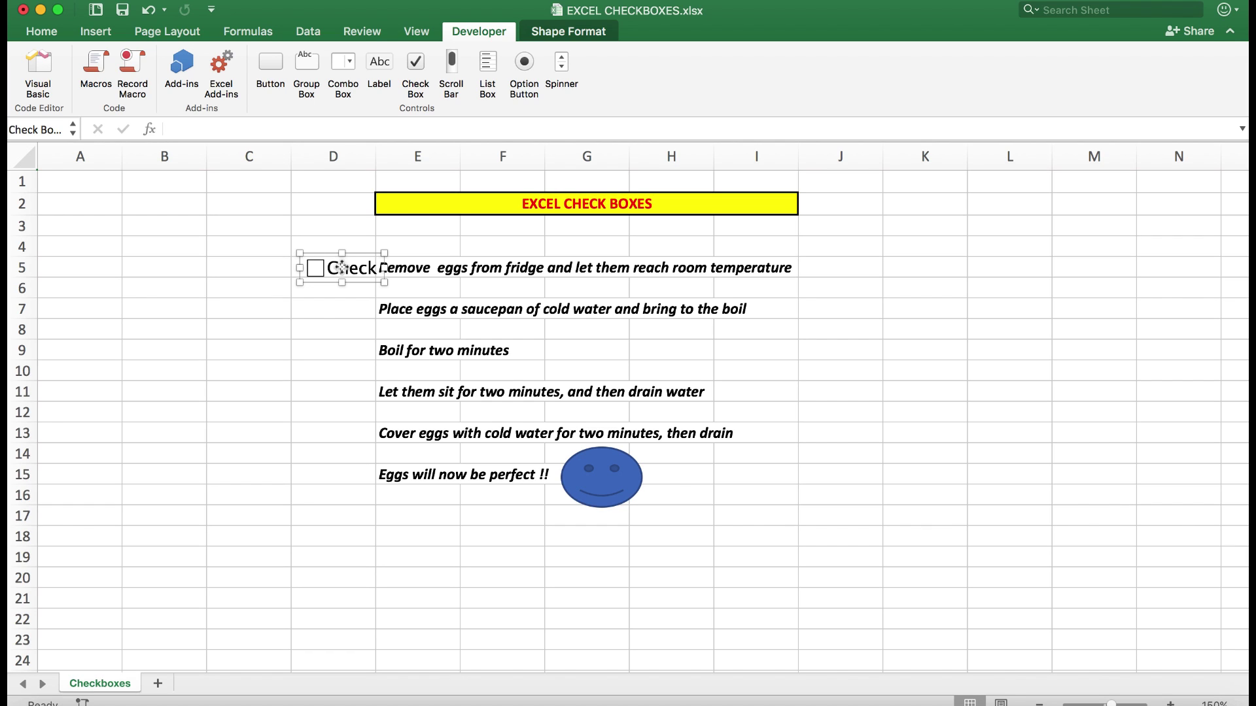
# Remove the check box's caption text so only the empty box remains beside the first instruction
pyautogui.rightClick(343, 270)
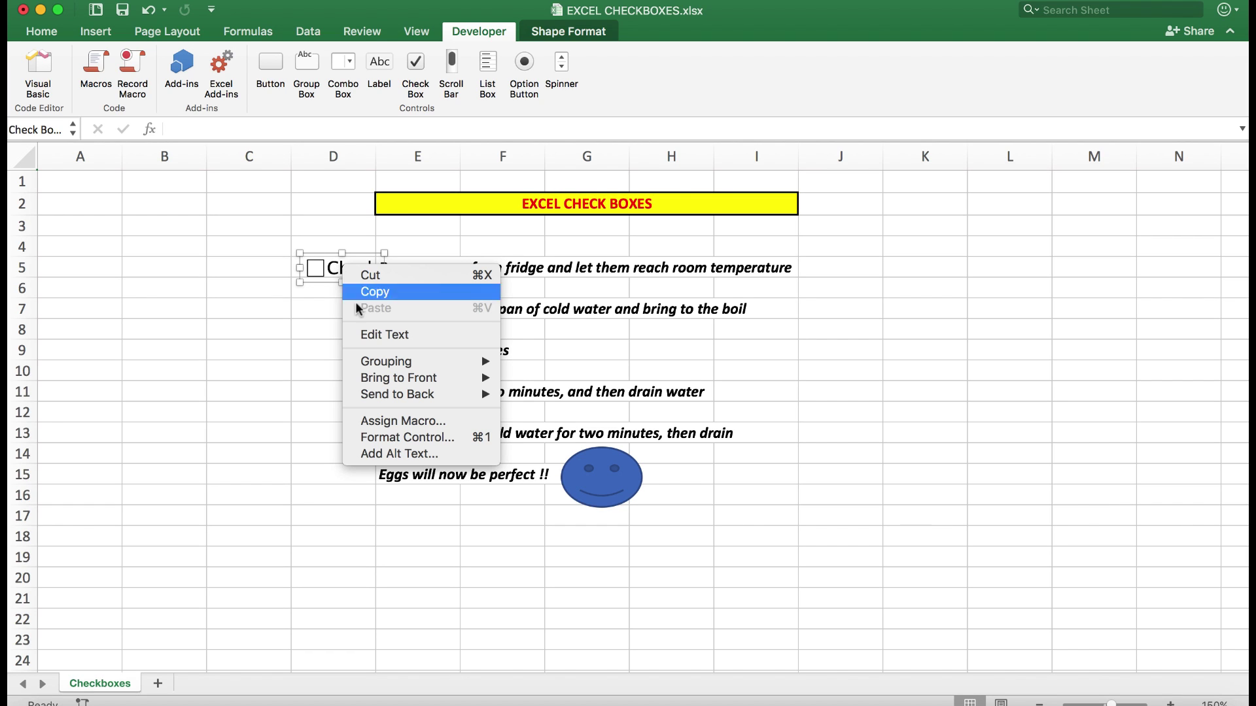
pyautogui.click(370, 335)
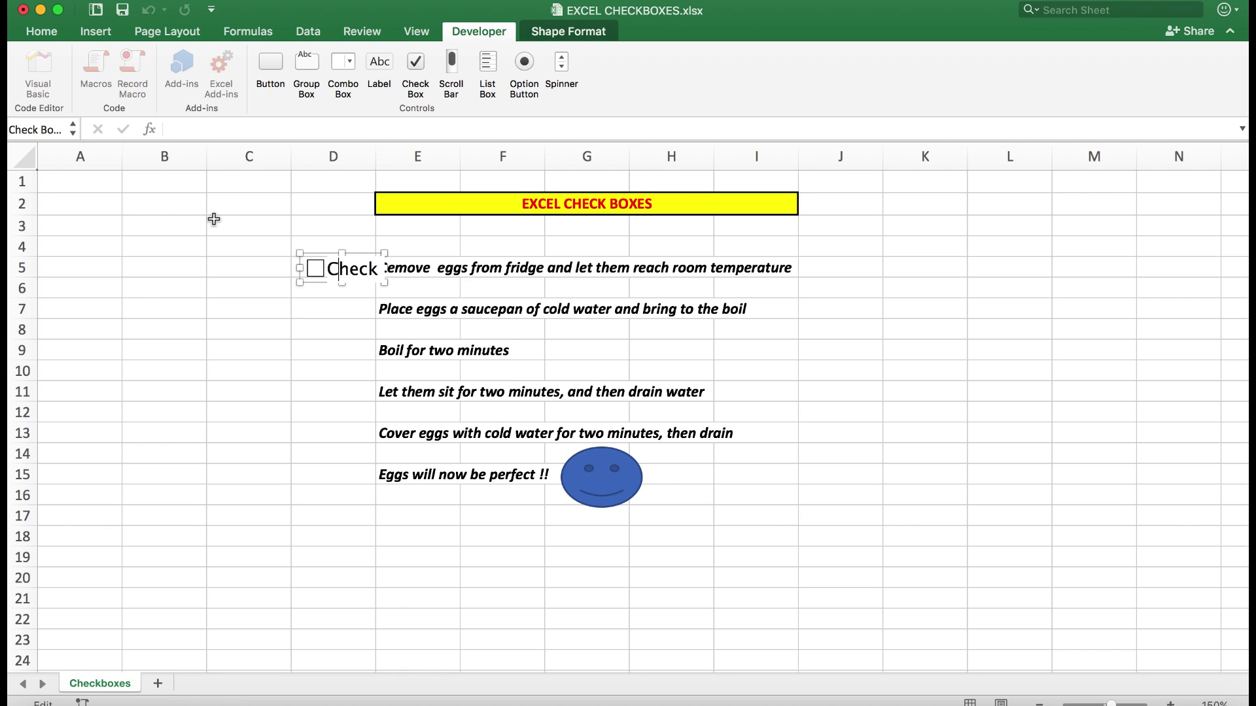
pyautogui.press('Right')
pyautogui.press('Right')
pyautogui.press('Right')
pyautogui.press('Right')
pyautogui.press('Right')
pyautogui.press('Right')
pyautogui.press('Right')
pyautogui.press('Right')
pyautogui.press('Right')
pyautogui.press('BackSpace')
pyautogui.press('BackSpace')
pyautogui.press('BackSpace')
pyautogui.press('BackSpace')
pyautogui.press('BackSpace')
pyautogui.press('BackSpace')
pyautogui.press('BackSpace')
pyautogui.press('BackSpace')
pyautogui.press('BackSpace')
pyautogui.press('BackSpace')
pyautogui.press('BackSpace')
pyautogui.click(835, 268)
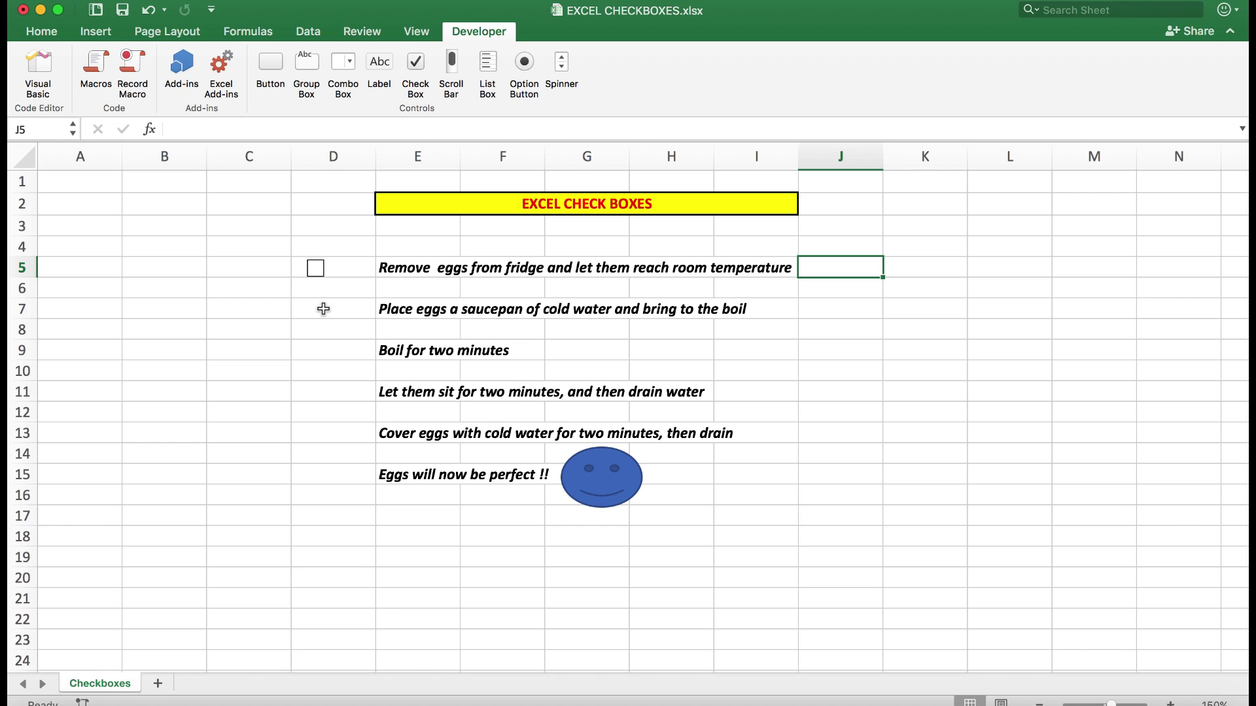
# Test ticking and unticking the row 5 check box, and shift it slightly to the right within D5
pyautogui.click(315, 270)
pyautogui.click(315, 270)
pyautogui.click(316, 268)
pyautogui.rightClick(315, 268)
pyautogui.click(313, 269)
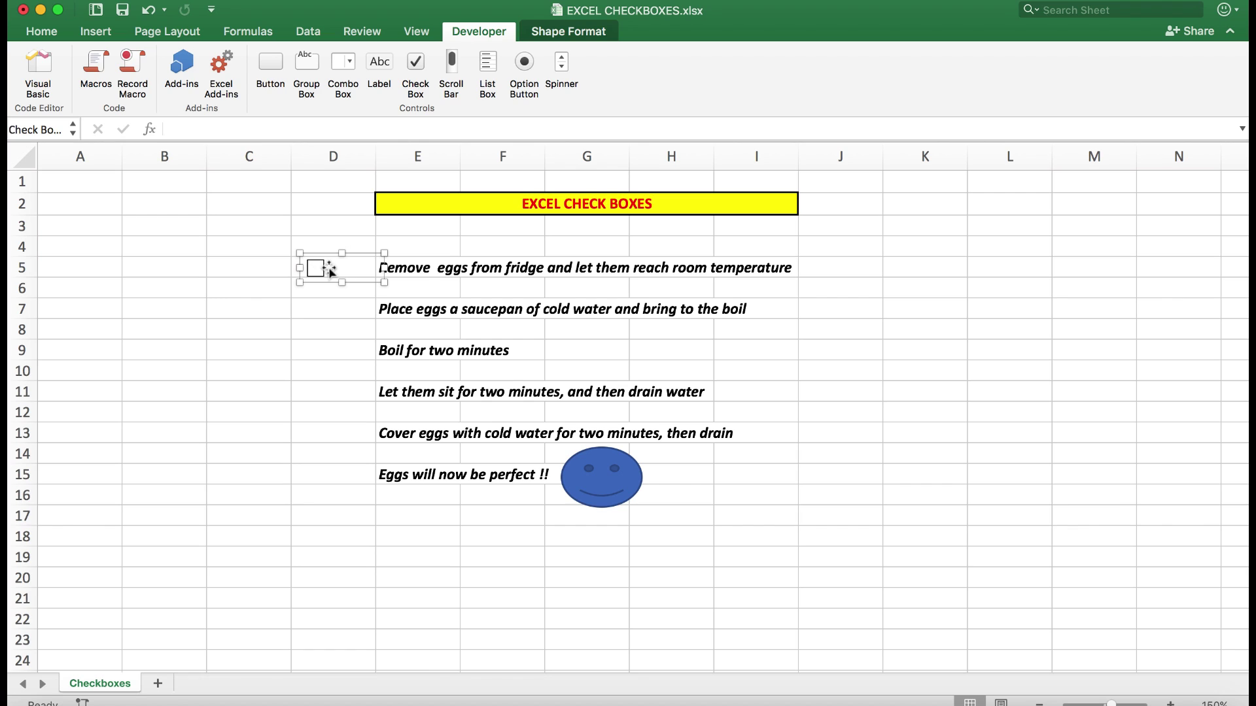
pyautogui.moveTo(328, 270); pyautogui.dragTo(327, 273)
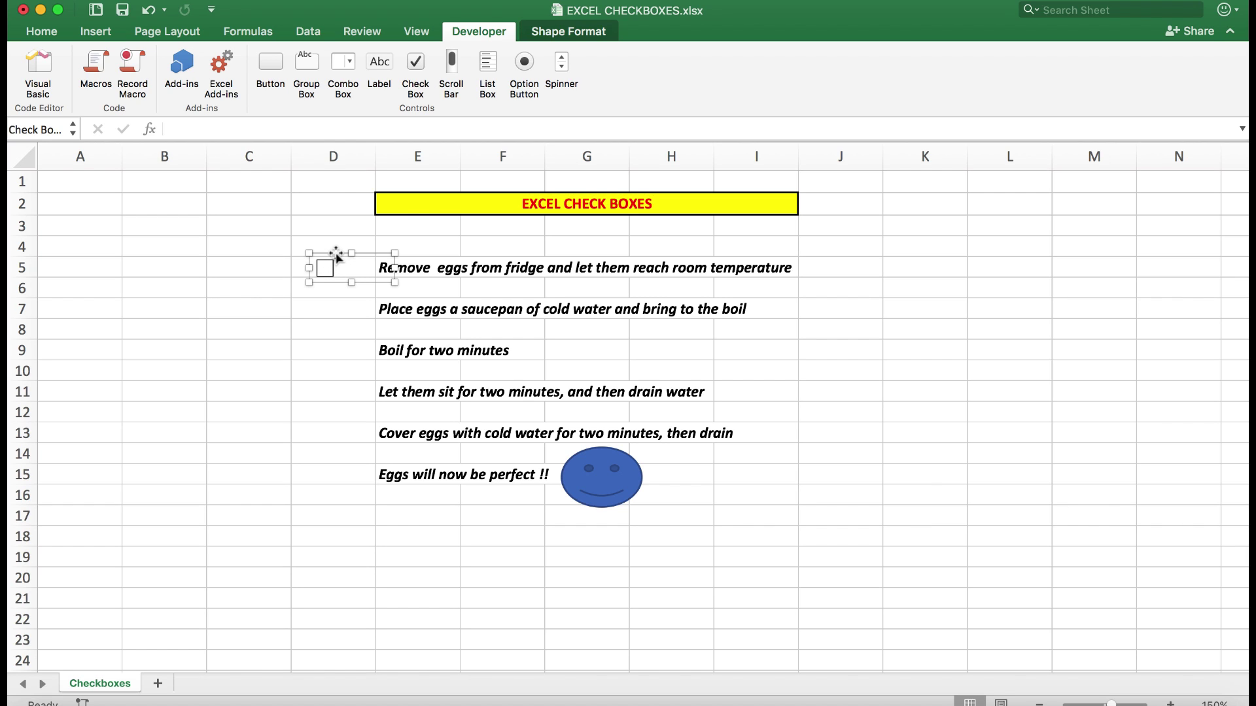
# Copy the row 5 check box, paste it at D7 and align it with the saucepan instruction
pyautogui.rightClick(336, 253)
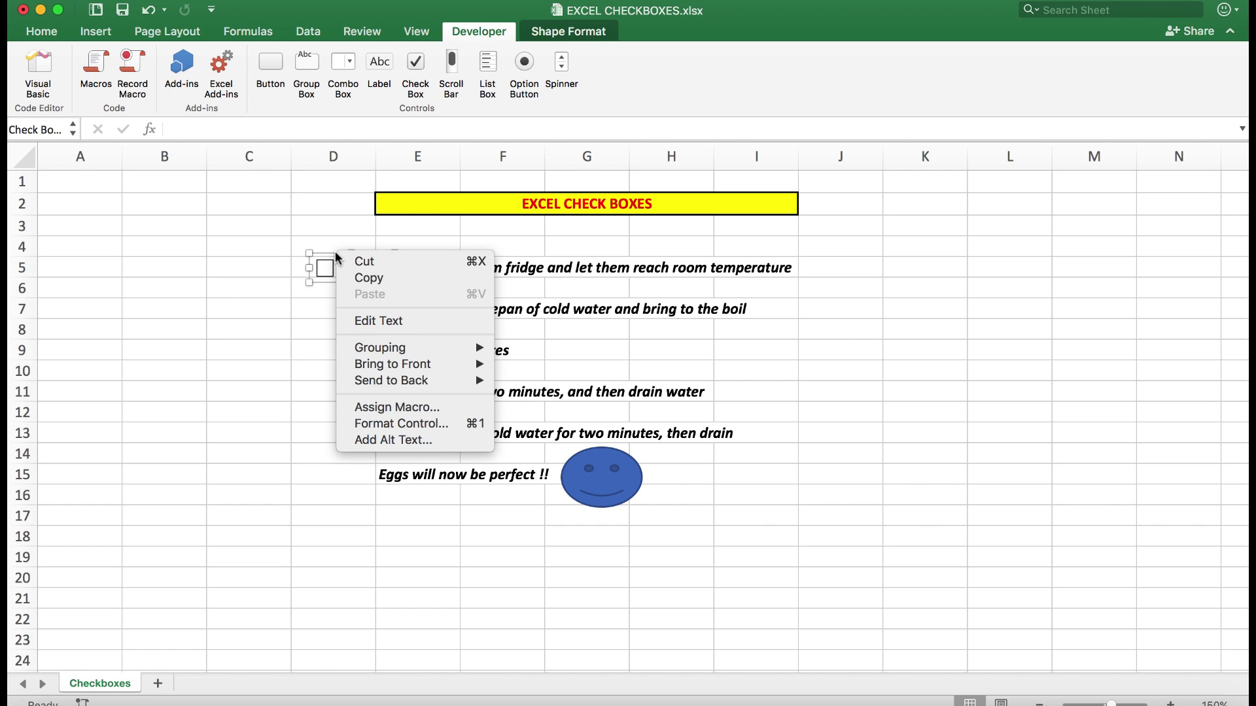
pyautogui.click(364, 277)
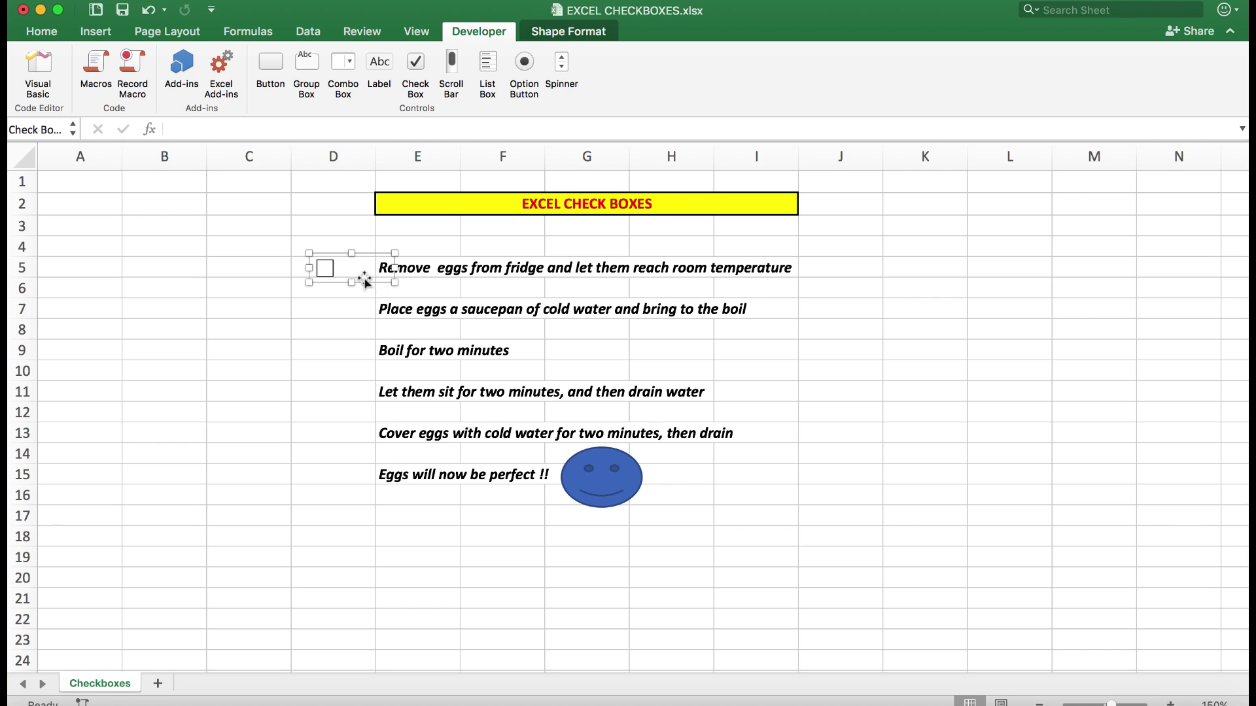
pyautogui.rightClick(326, 308)
pyautogui.press('Escape')
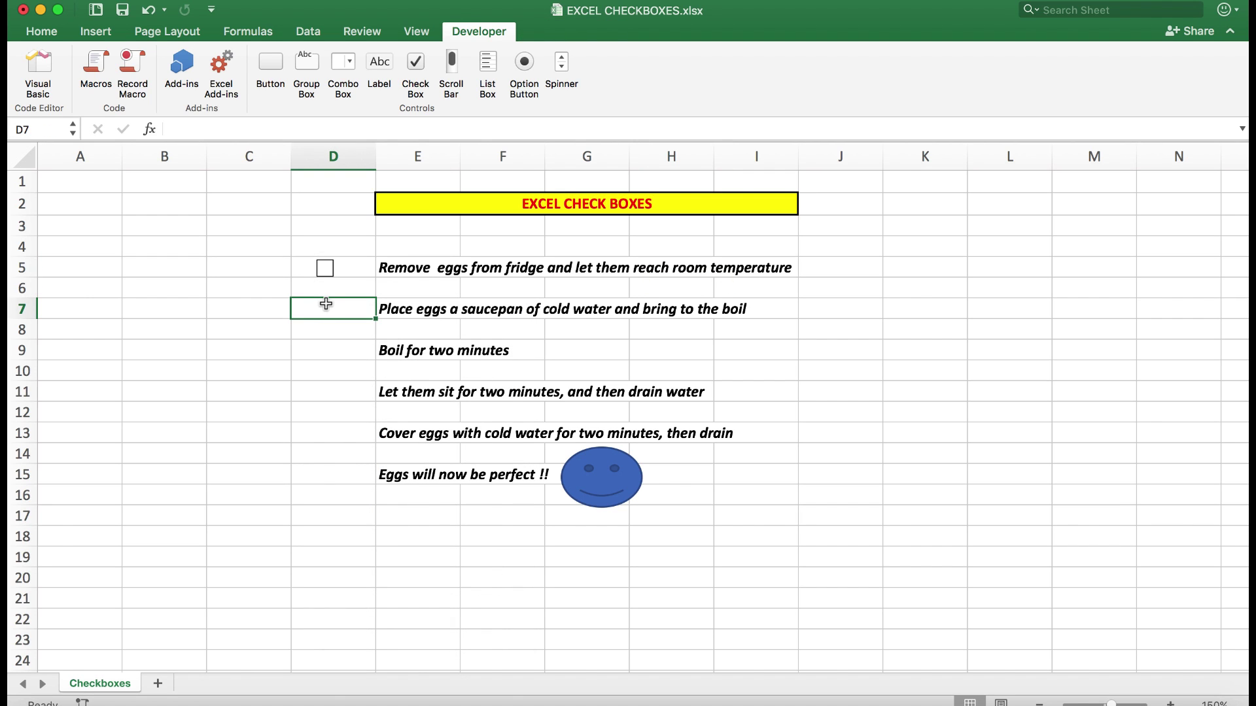
pyautogui.rightClick(326, 303)
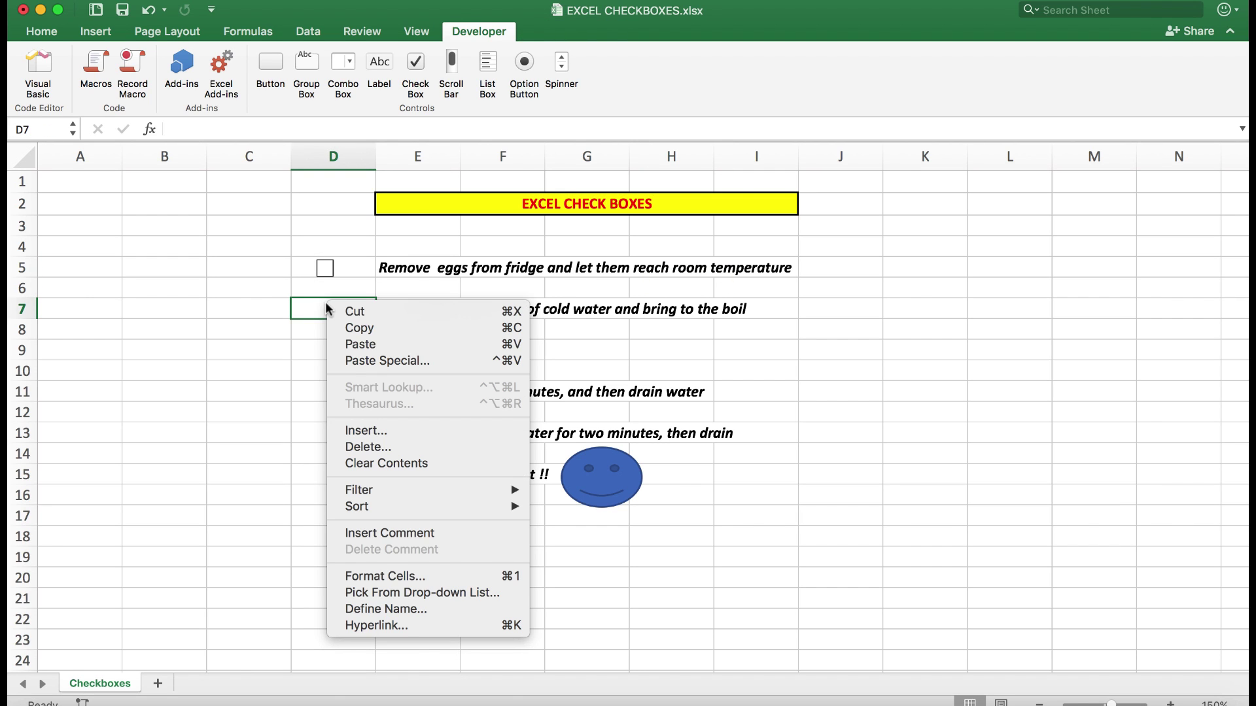
pyautogui.click(348, 346)
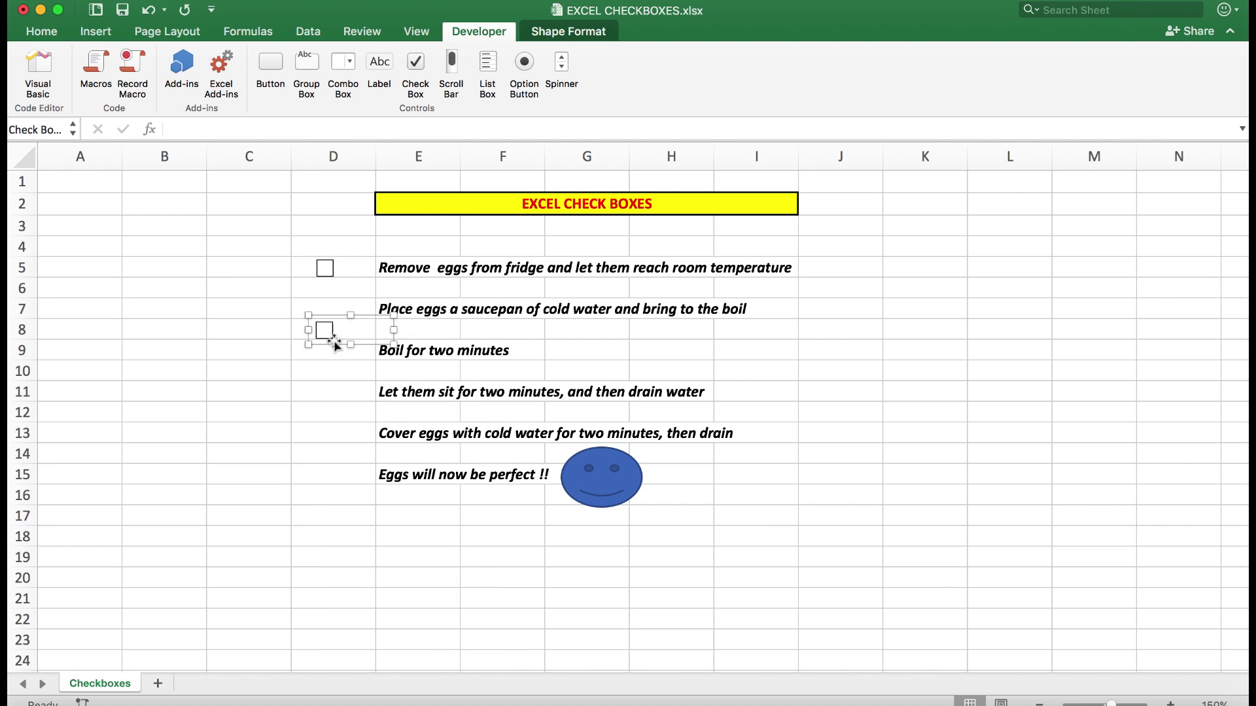
pyautogui.moveTo(323, 330); pyautogui.dragTo(326, 307)
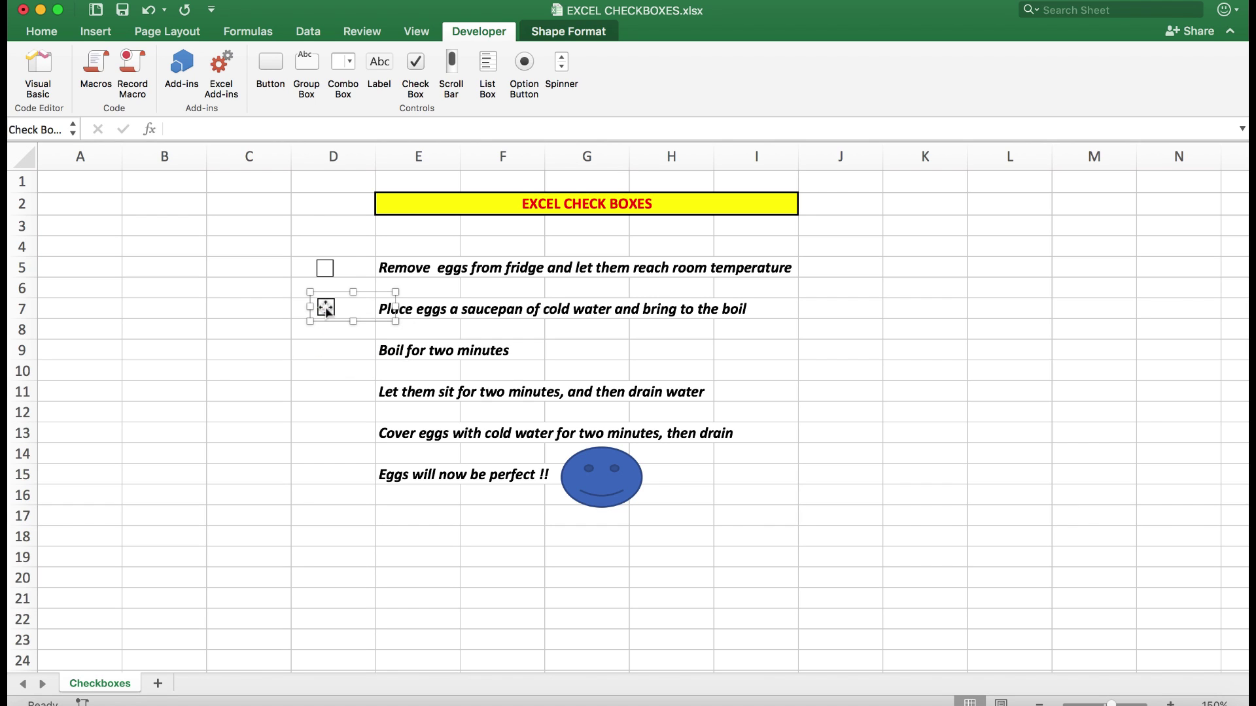
pyautogui.click(896, 396)
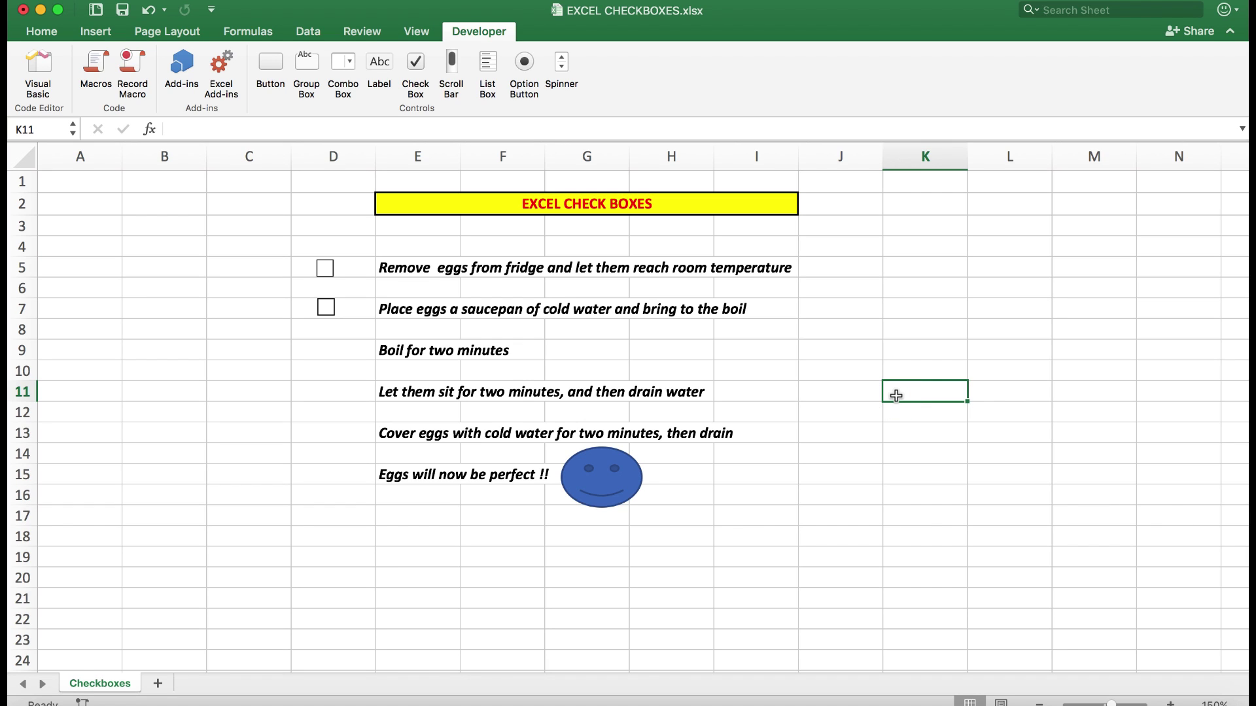
# Paste another copy of the check box at D9 and align it with "Boil for two minutes"
pyautogui.rightClick(327, 355)
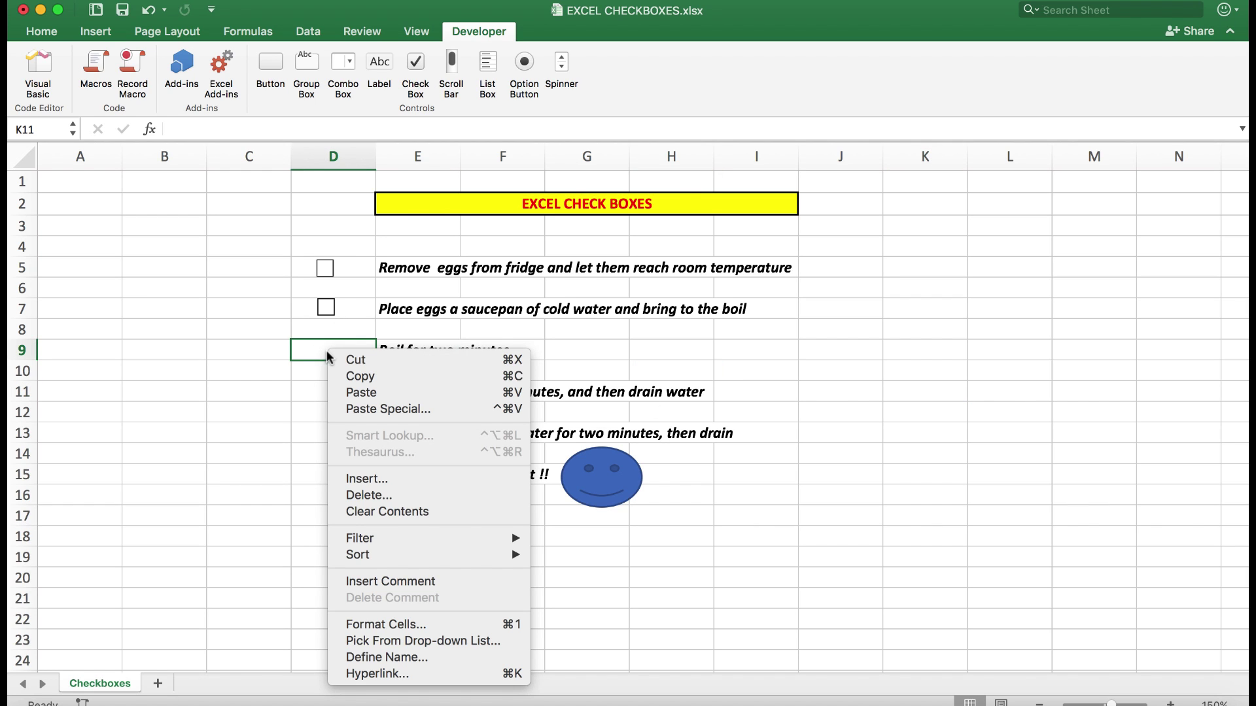
pyautogui.click(361, 394)
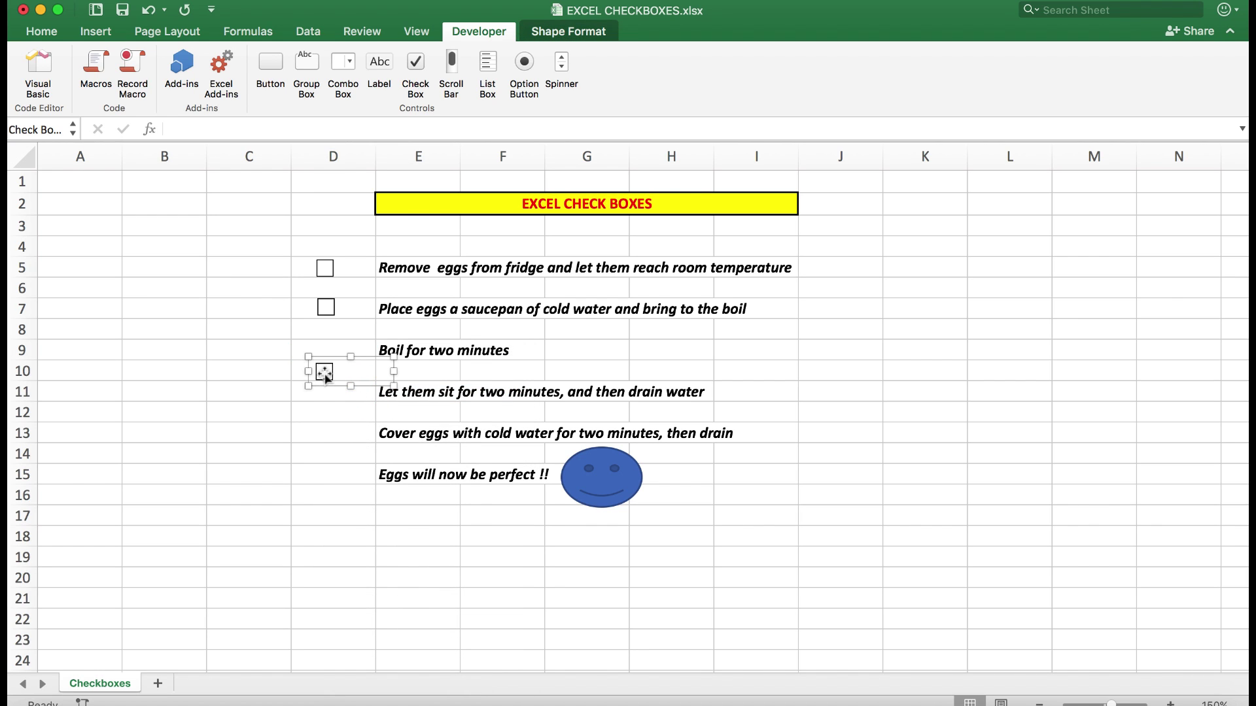
pyautogui.moveTo(323, 374); pyautogui.dragTo(326, 351)
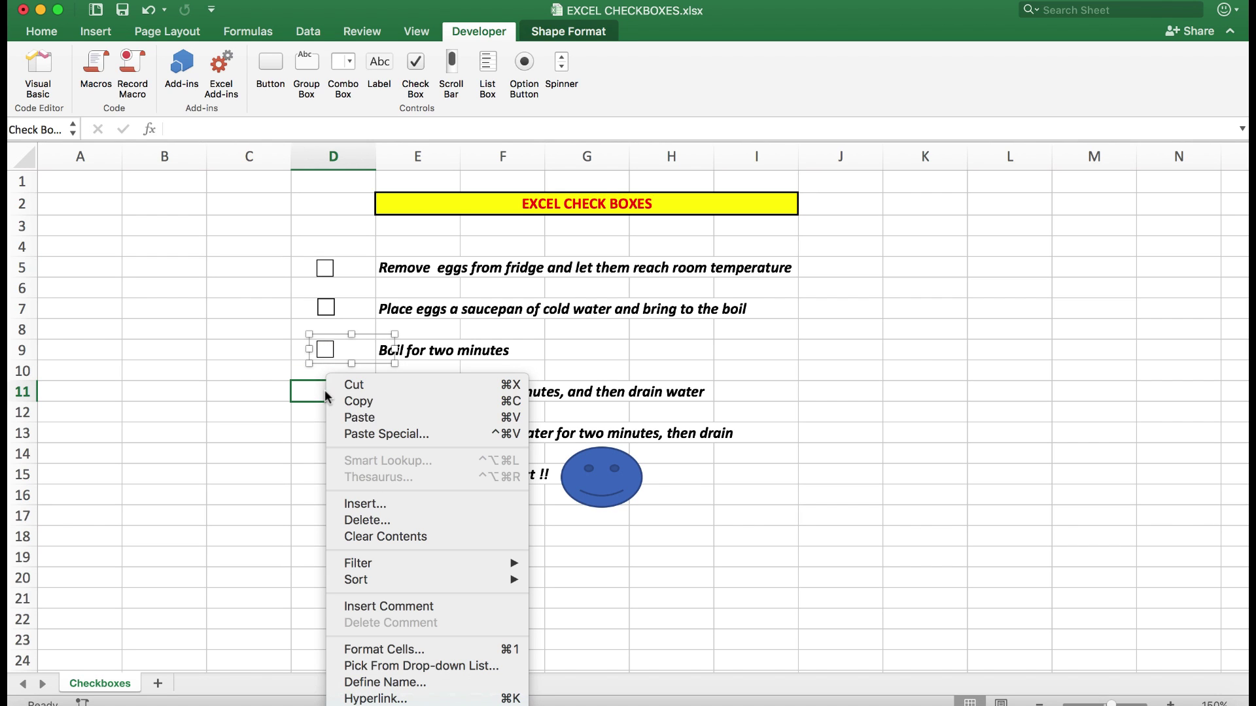
# Paste check box copies into D11 and D13, aligning each with the instruction in its row
pyautogui.click(357, 417)
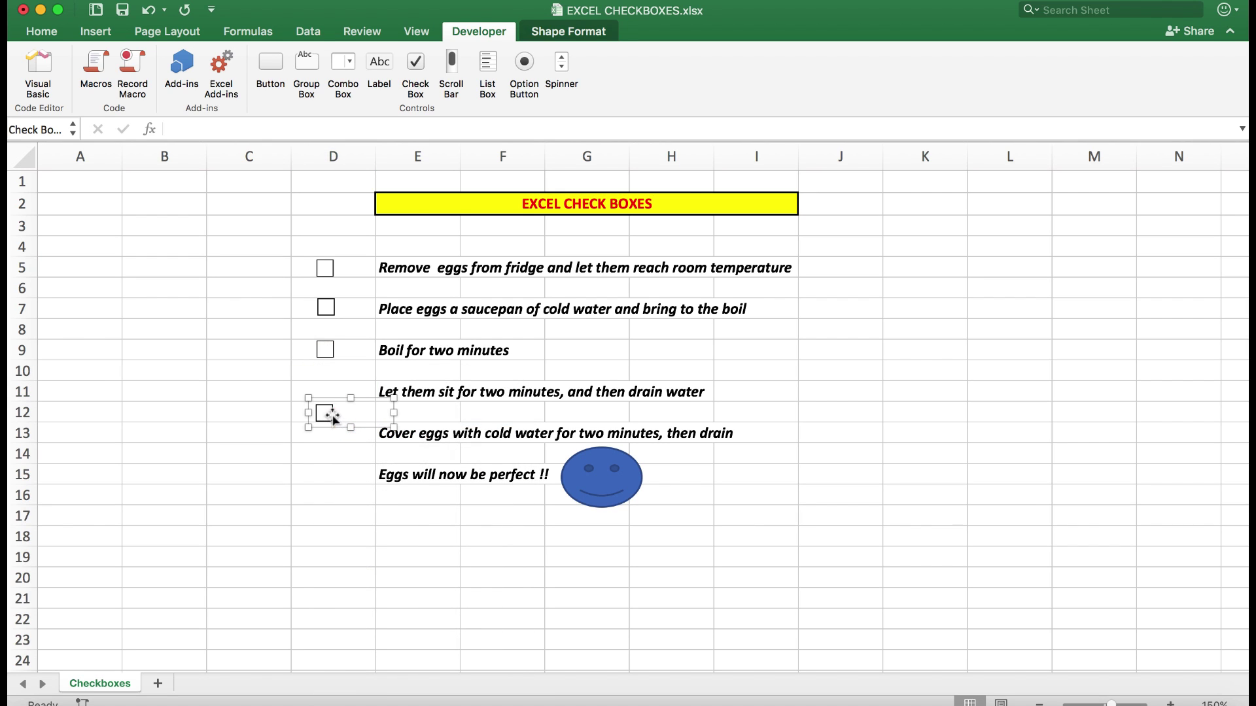
pyautogui.moveTo(326, 413); pyautogui.dragTo(326, 392)
pyautogui.rightClick(333, 434)
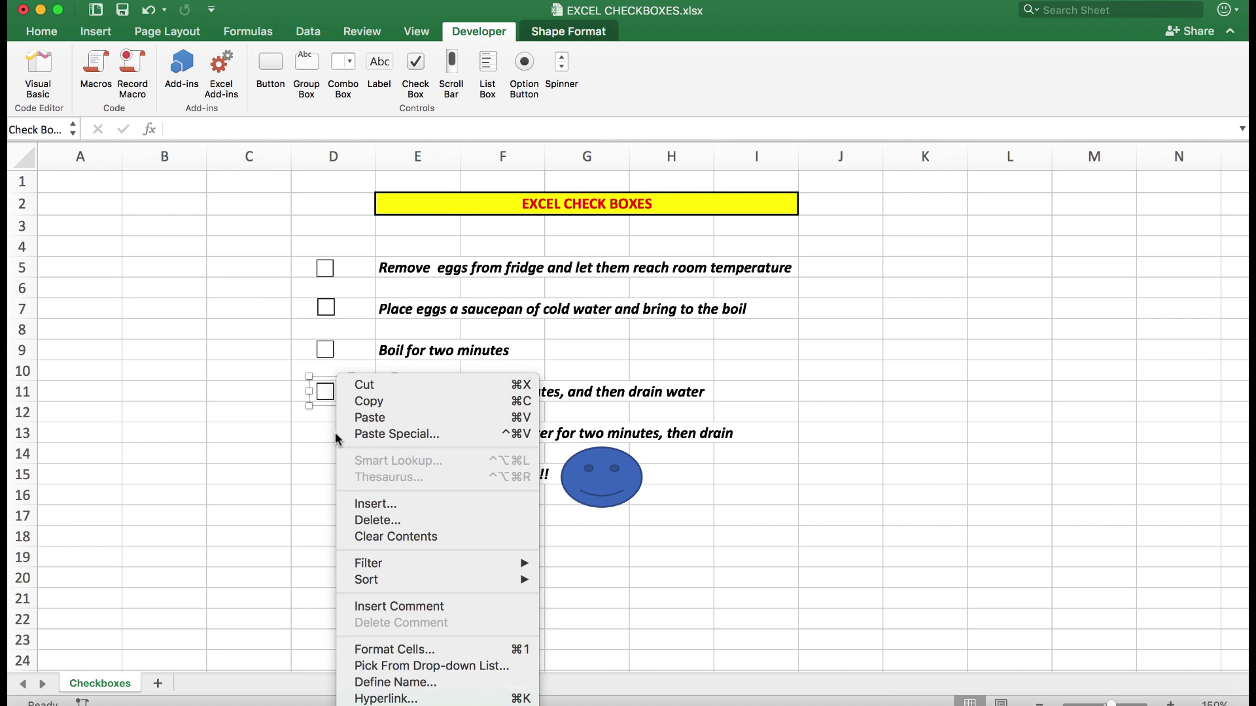
pyautogui.click(368, 422)
pyautogui.moveTo(322, 452); pyautogui.dragTo(329, 433)
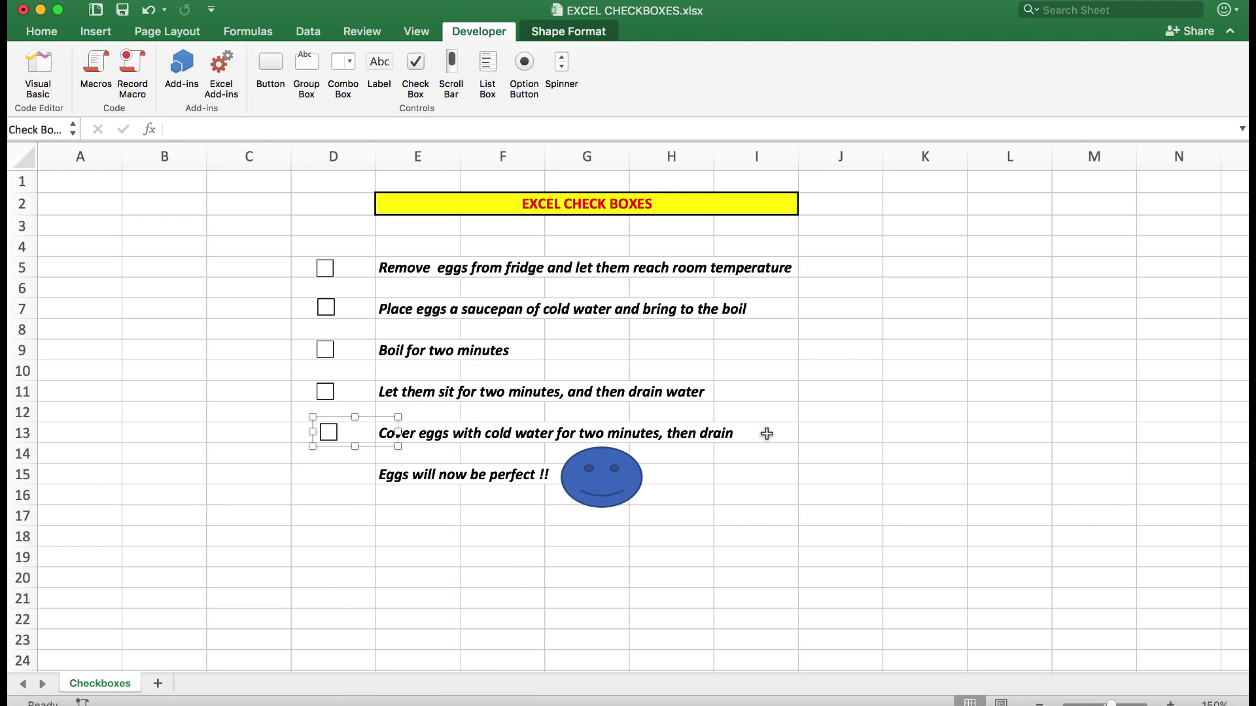
pyautogui.click(936, 369)
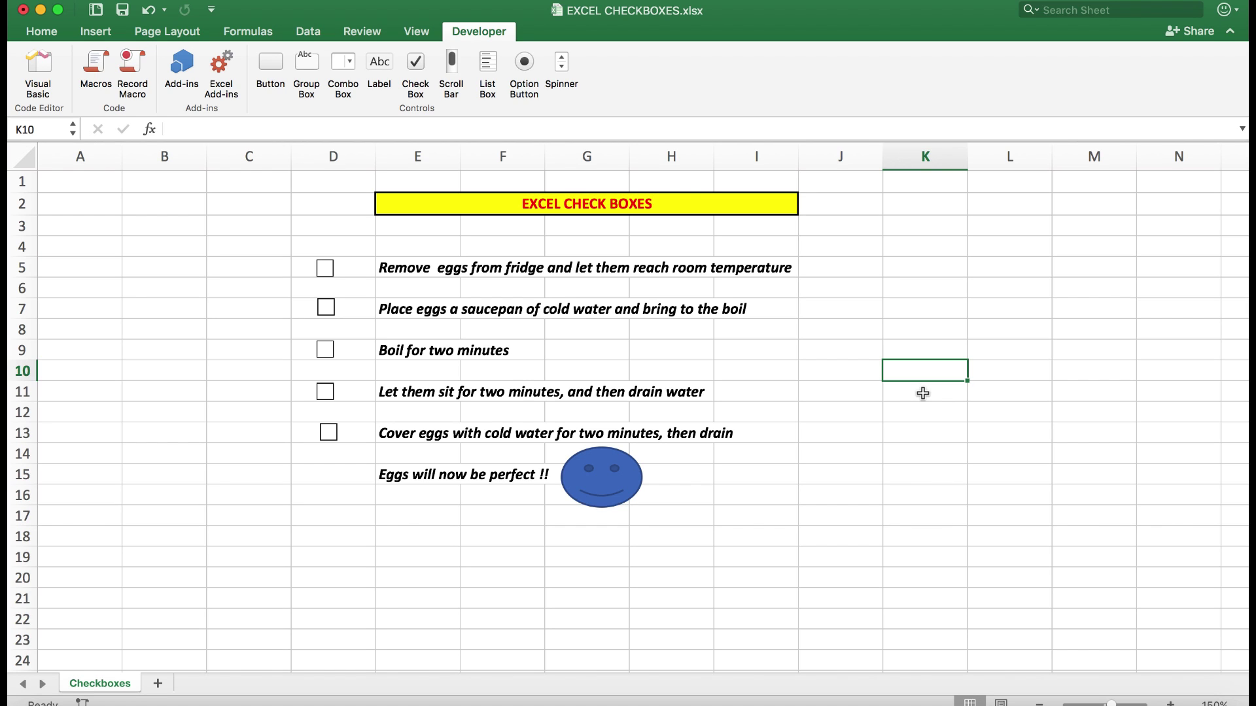
# Tick all five check boxes beside the egg instructions in rows 5, 7, 9, 11 and 13
pyautogui.click(325, 269)
pyautogui.click(326, 307)
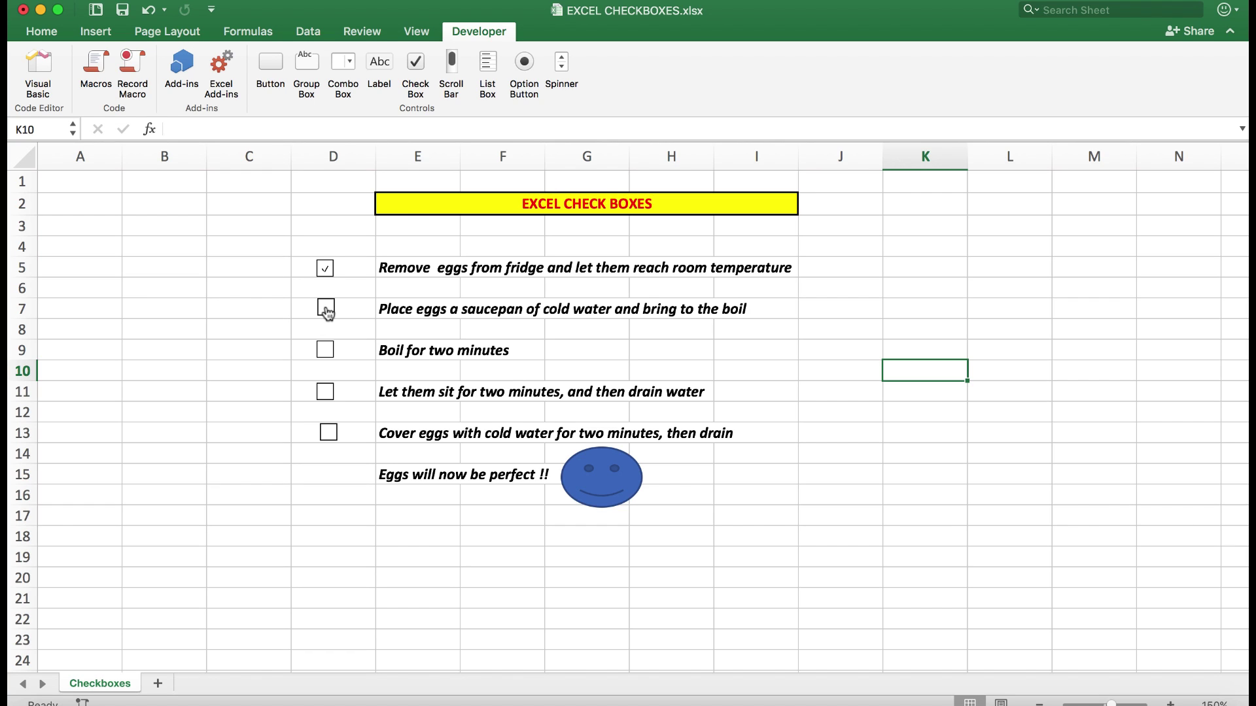
pyautogui.click(326, 351)
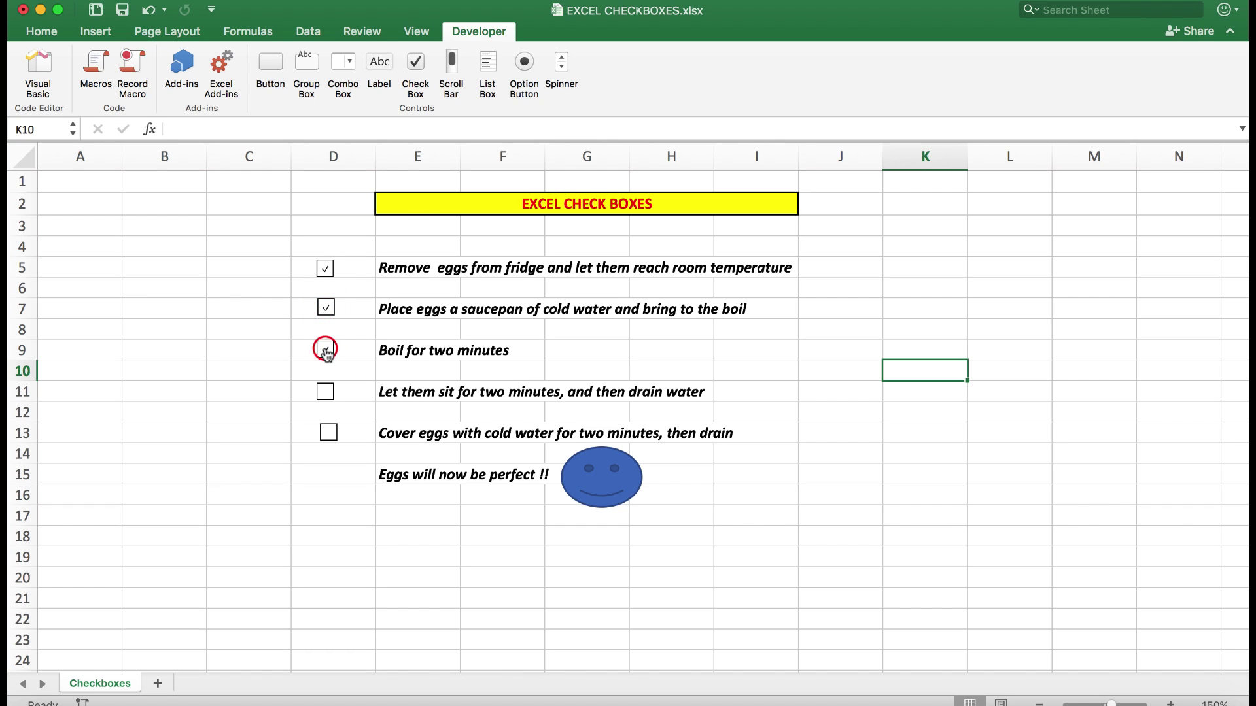
pyautogui.click(327, 392)
pyautogui.click(329, 436)
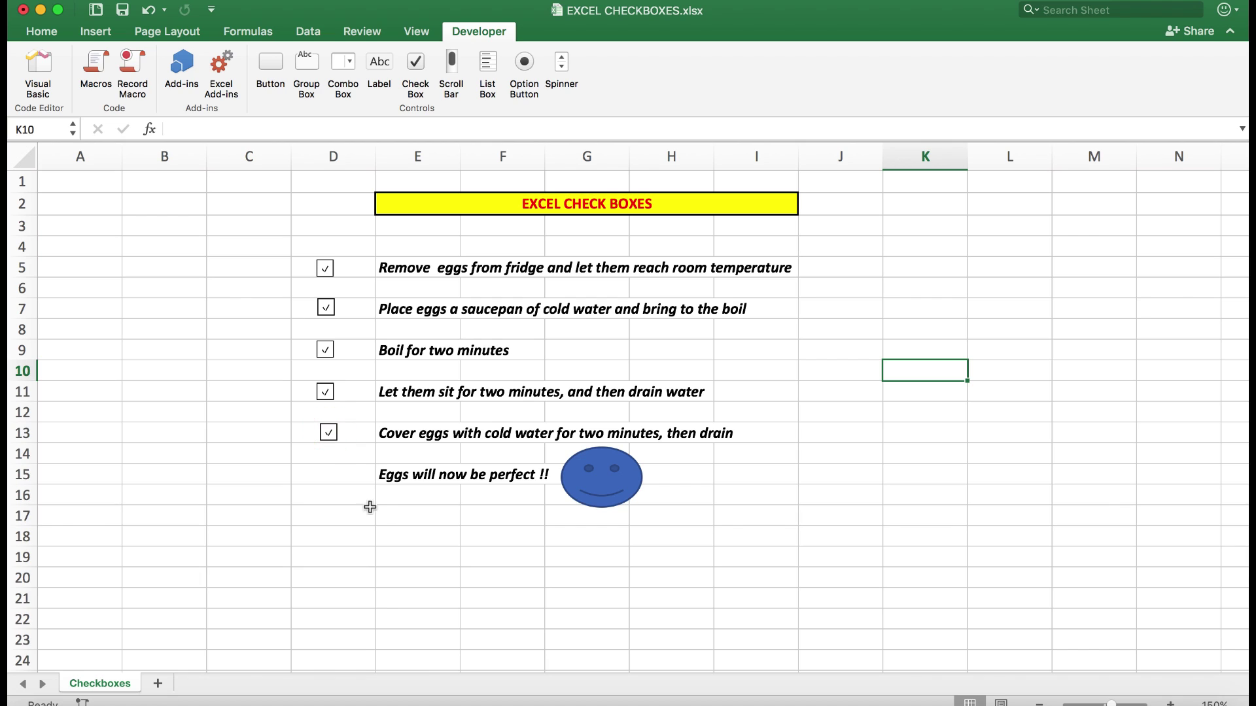